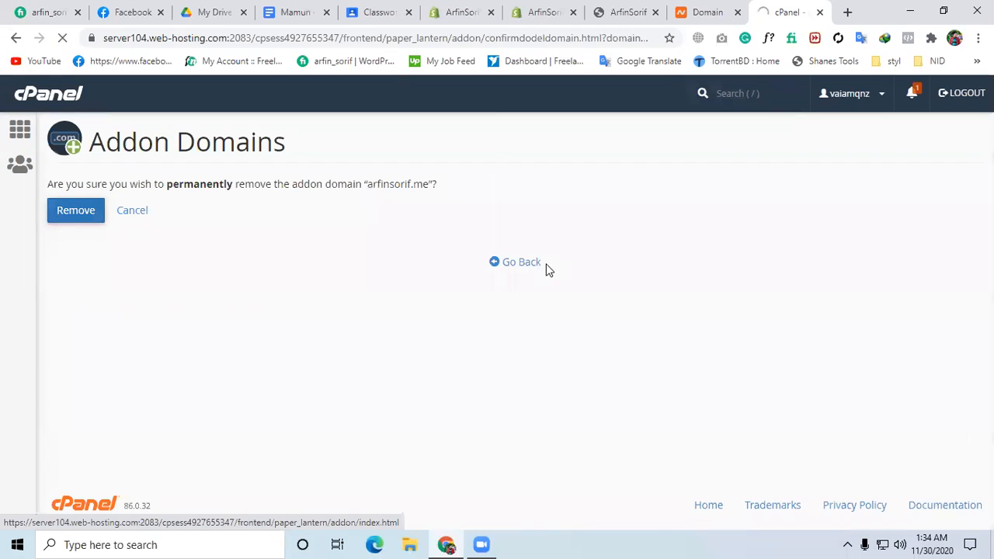
# Confirm permanent removal of the addon domain arfinsorif.me and open the cPanel home page in a separate tab.
pyautogui.click(74, 216)
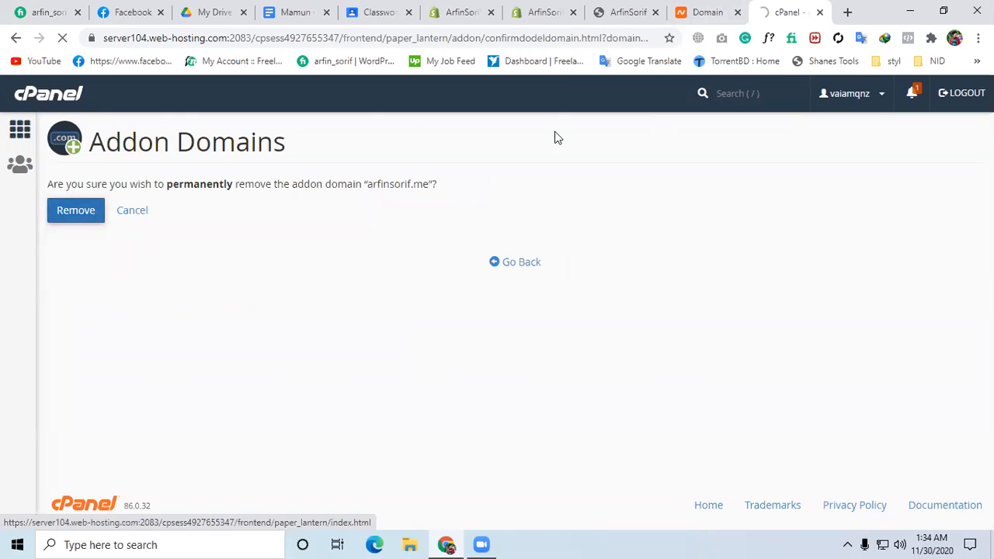
pyautogui.rightClick(22, 135)
pyautogui.click(81, 148)
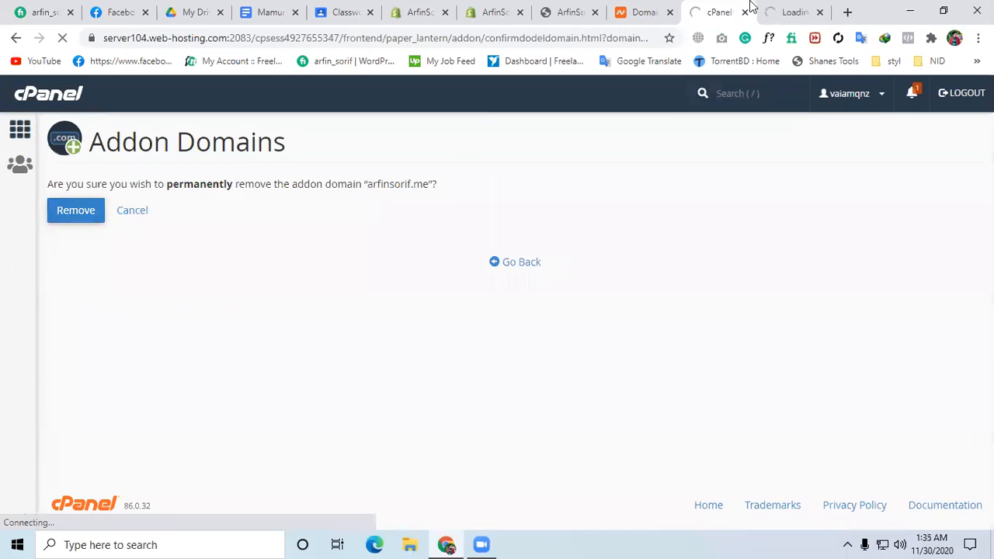
pyautogui.moveTo(757, 7); pyautogui.dragTo(681, 7)
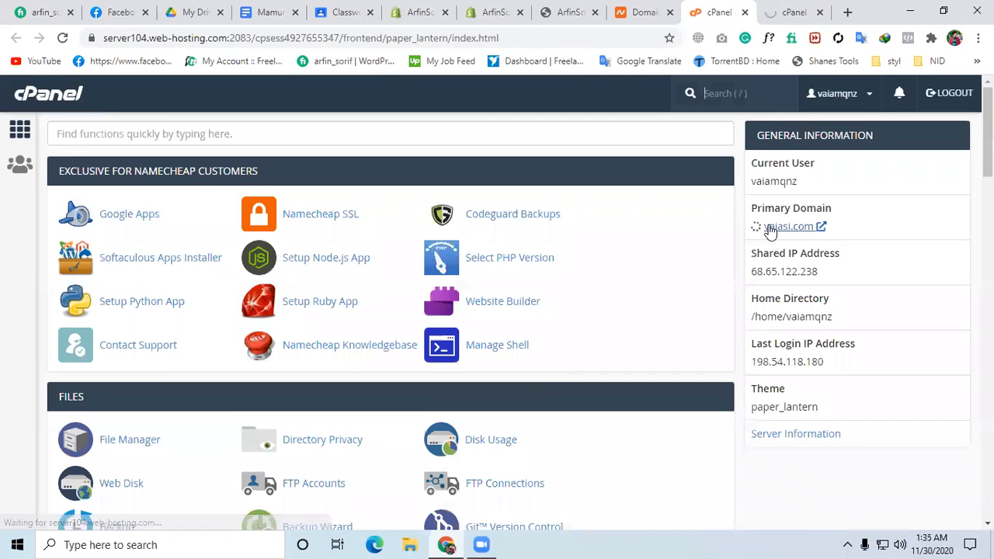
# Open the Addon Domains page from the Domains section of the cPanel home page.
pyautogui.click(781, 227)
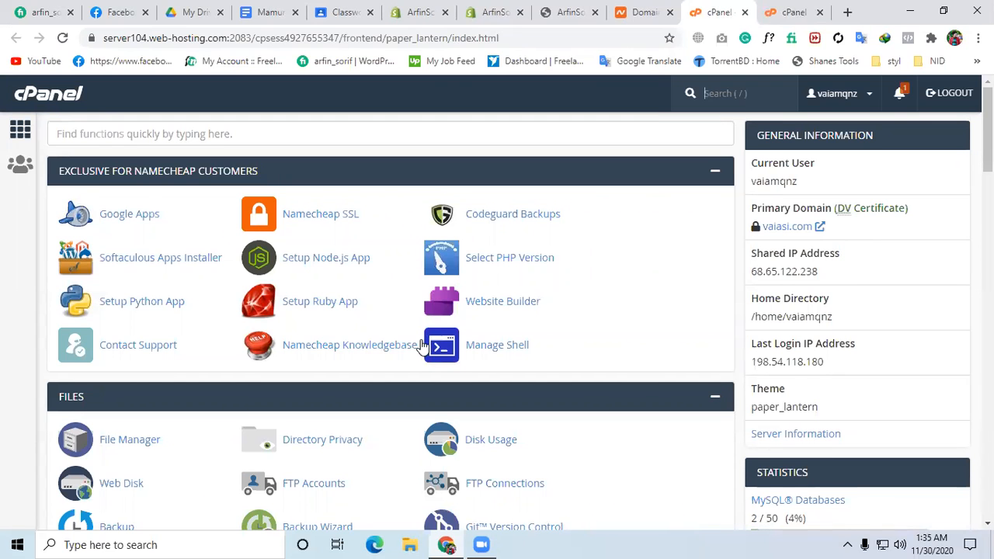
pyautogui.scroll(-3, 450, 372)
pyautogui.scroll(-6, 463, 384)
pyautogui.scroll(2, 474, 311)
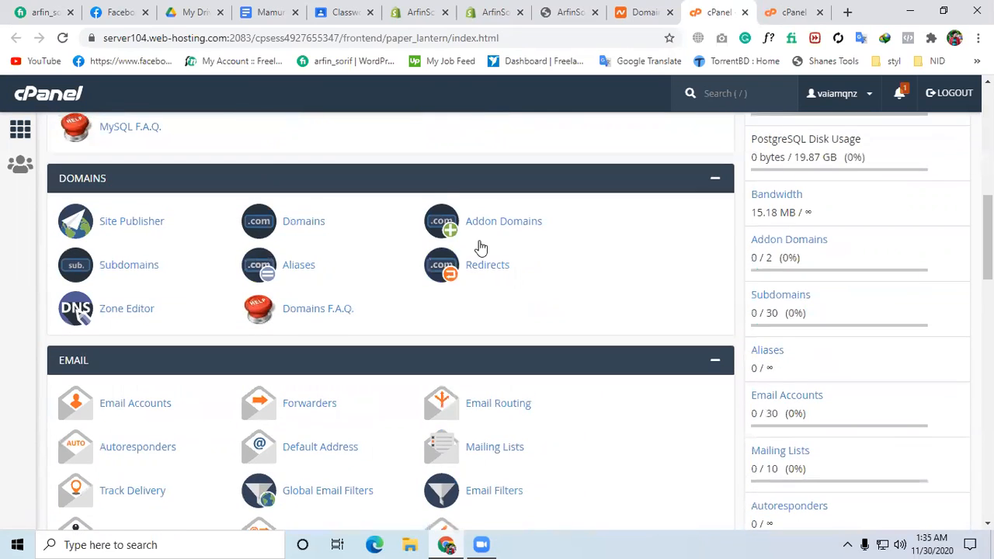
pyautogui.click(484, 226)
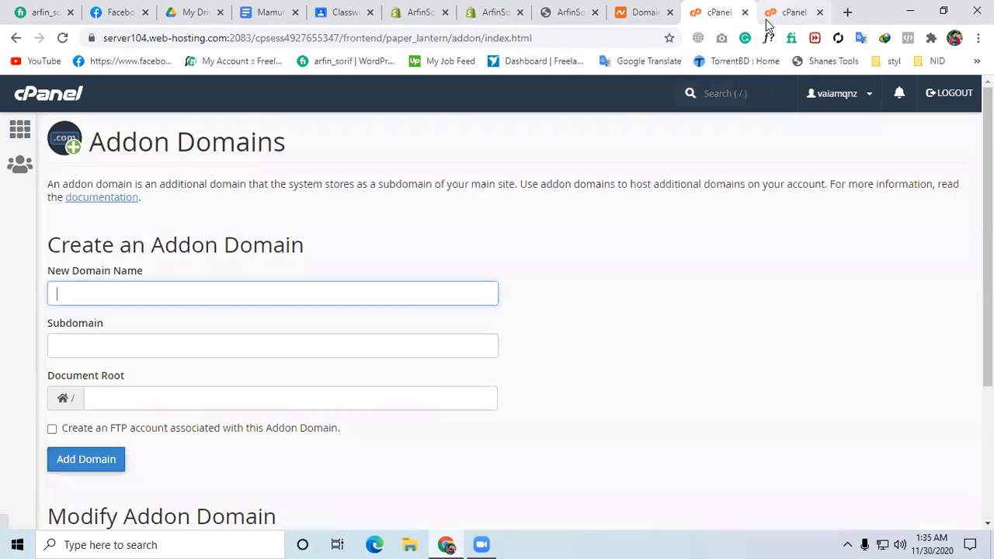
# Check the removal result in the other cPanel tab and close the duplicate tab.
pyautogui.scroll(-3, 471, 271)
pyautogui.hotkey('ctrl', 'Tab')
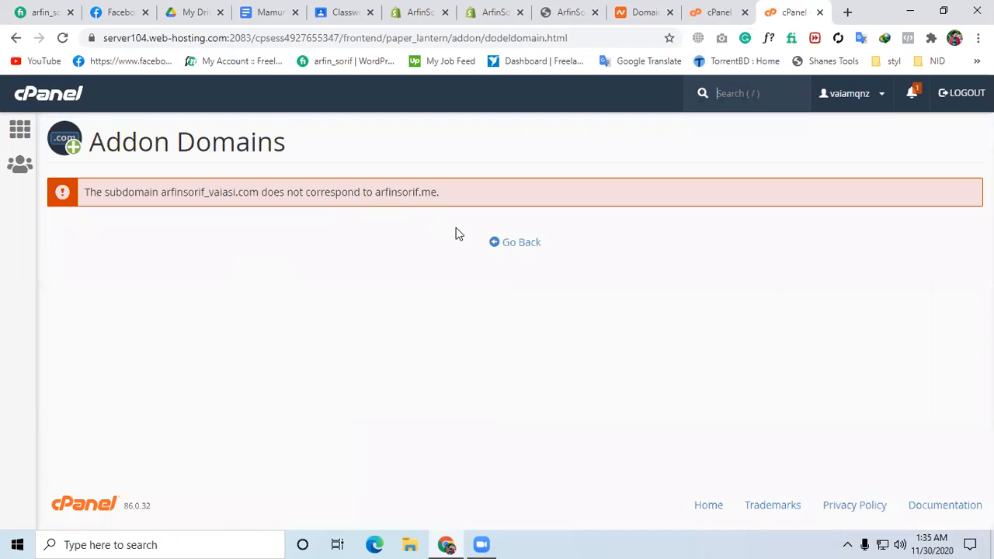
pyautogui.click(509, 244)
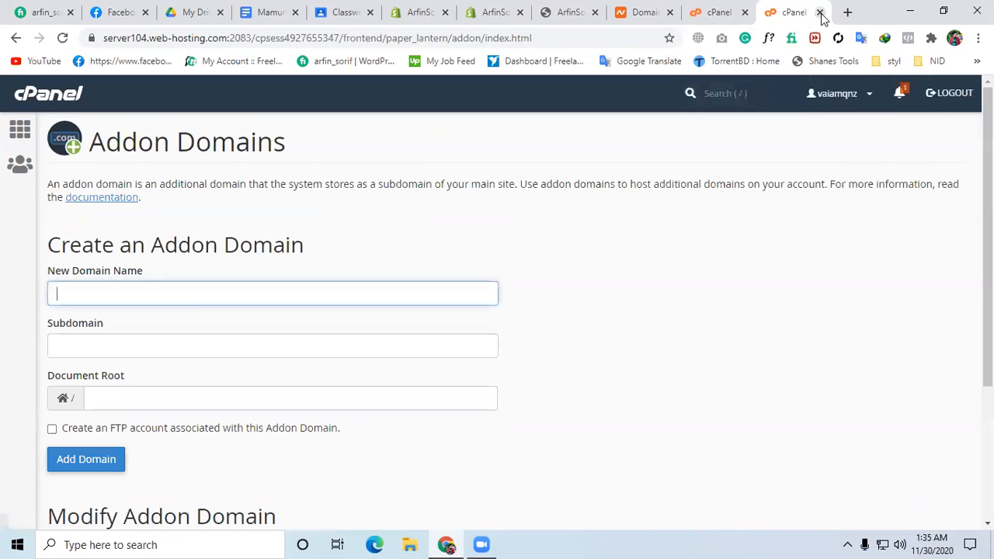
pyautogui.click(819, 11)
# Enter arfinsorif.me as the new addon domain name and let the subdomain and document root fill in automatically.
pyautogui.scroll(1, 207, 241)
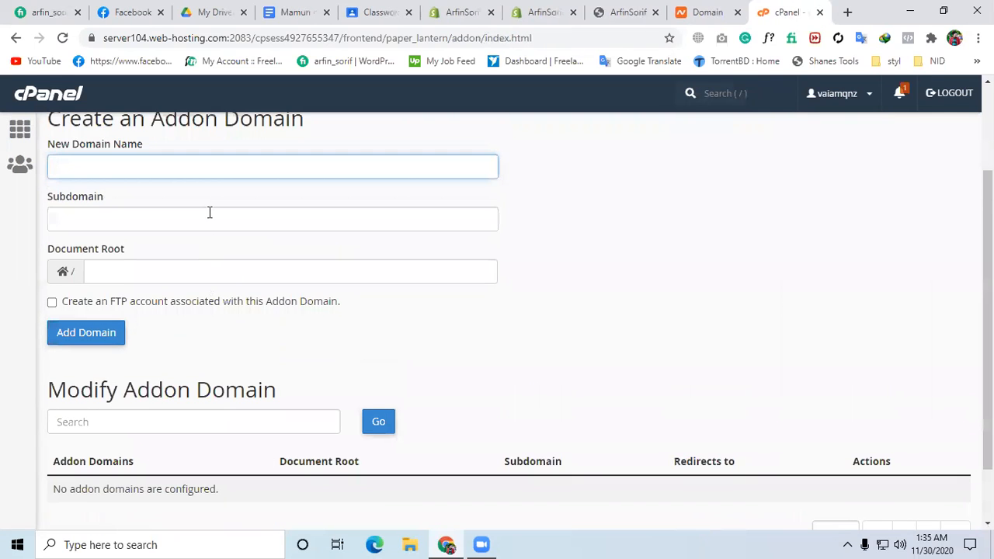
pyautogui.scroll(1, 210, 210)
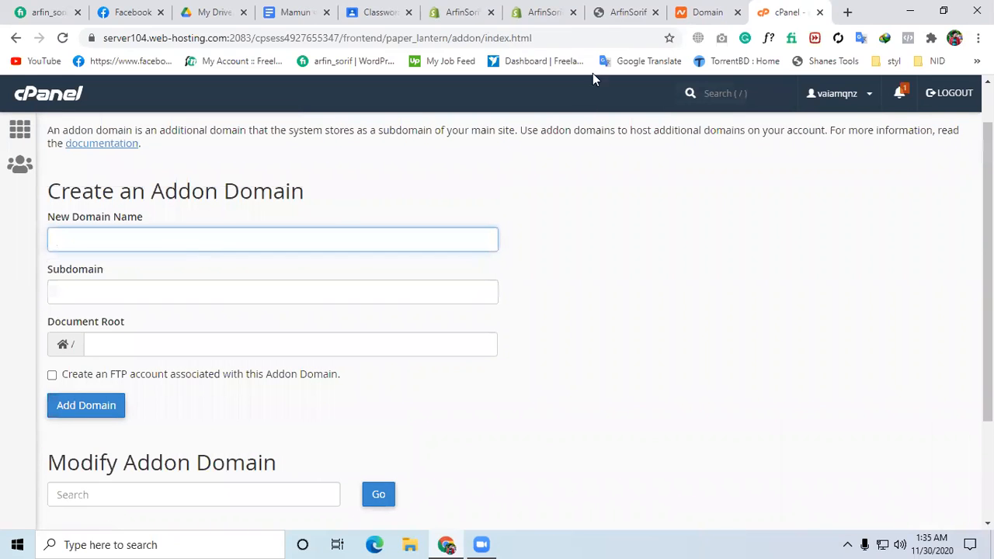
pyautogui.write('ar')
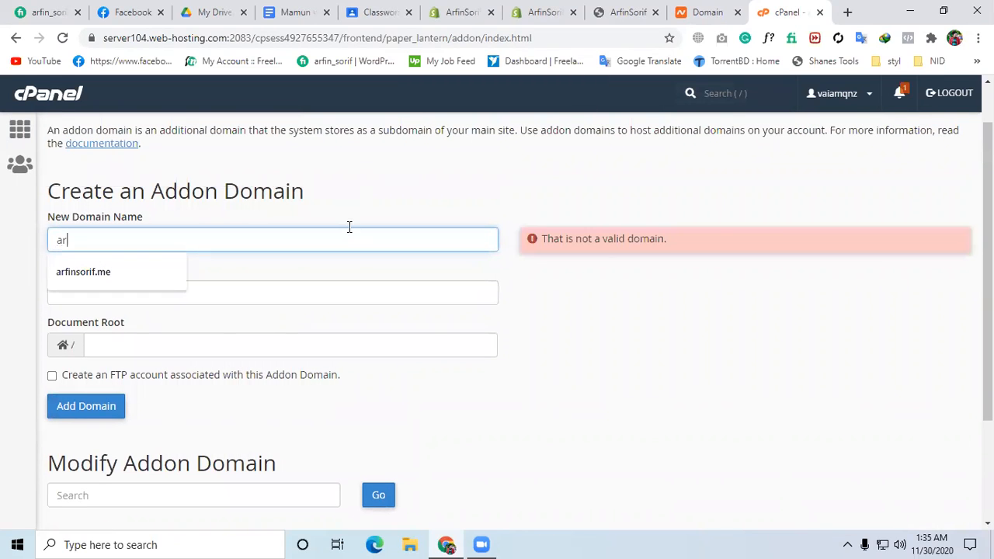
pyautogui.write('finsorif.me')
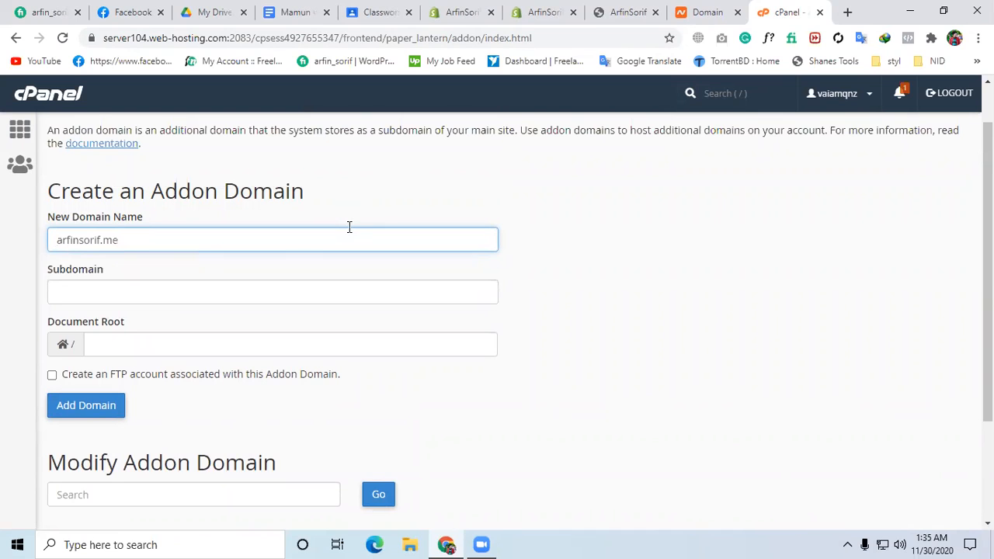
pyautogui.click(194, 442)
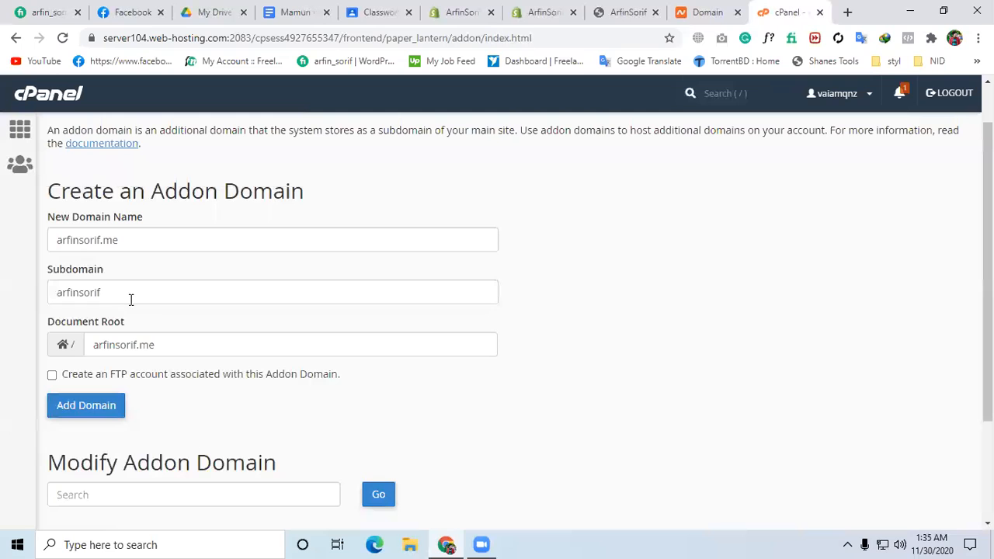
# Check the arfinsorif subdomain entry and create the addon domain without an associated FTP account.
pyautogui.moveTo(134, 295); pyautogui.dragTo(52, 295)
pyautogui.click(46, 298)
pyautogui.scroll(-2, 177, 380)
pyautogui.scroll(2, 170, 379)
pyautogui.click(92, 416)
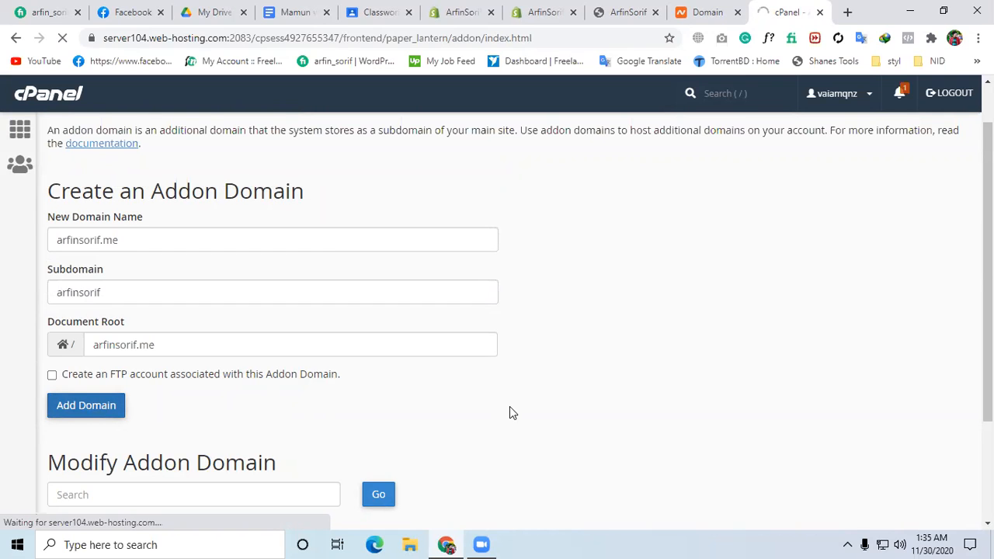
pyautogui.scroll(-3, 509, 412)
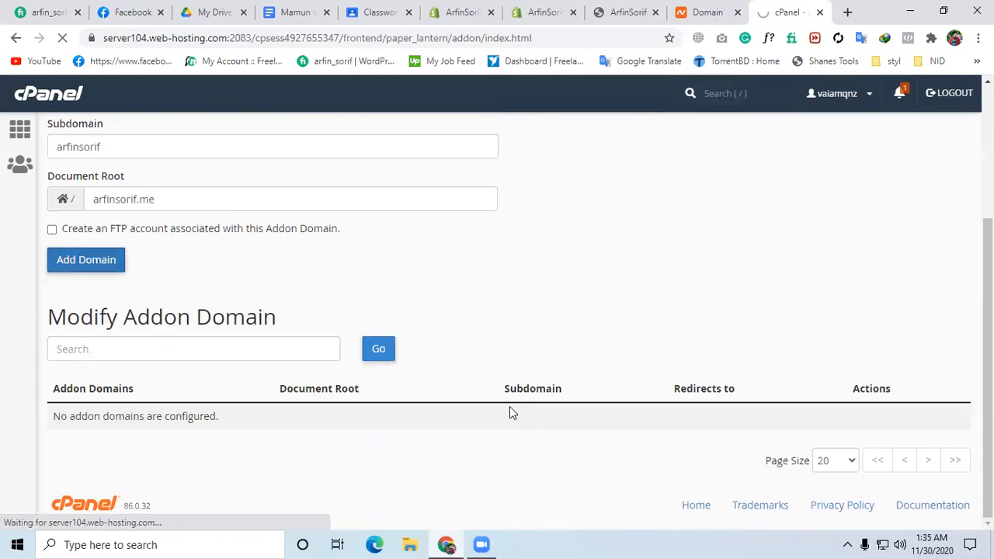
pyautogui.scroll(4, 509, 413)
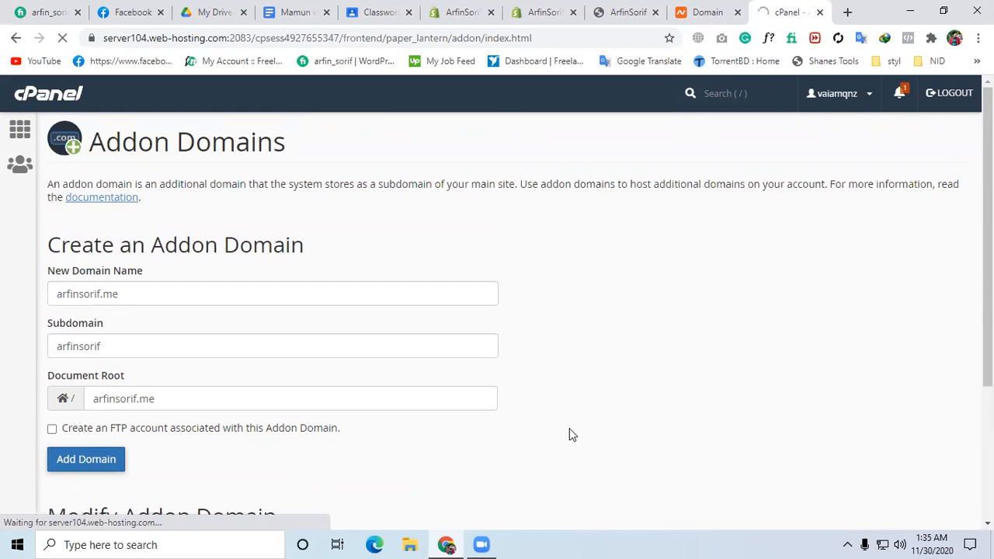
pyautogui.scroll(-3, 567, 433)
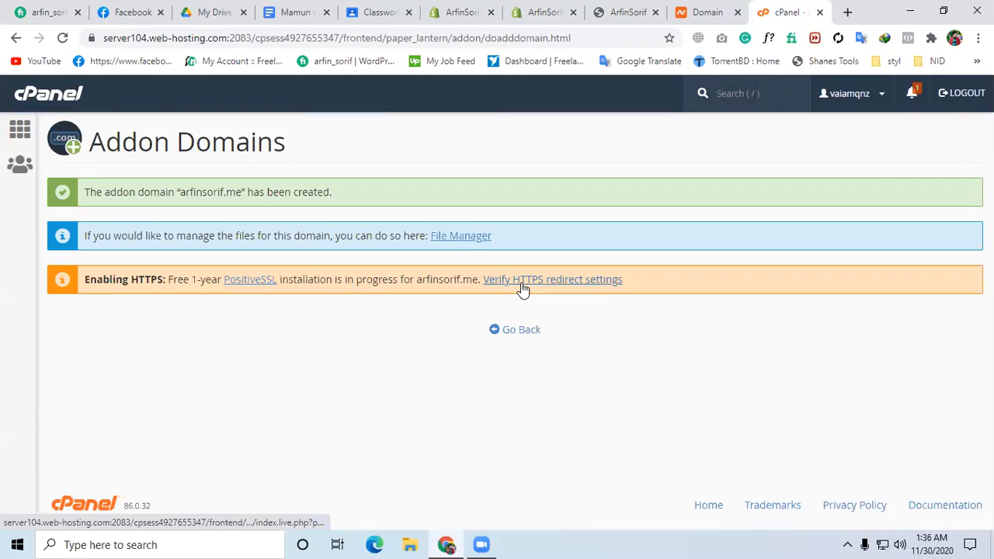
# Open the new domain's files in File Manager and expand the arfinsorif.me folder to inspect its contents.
pyautogui.click(446, 238)
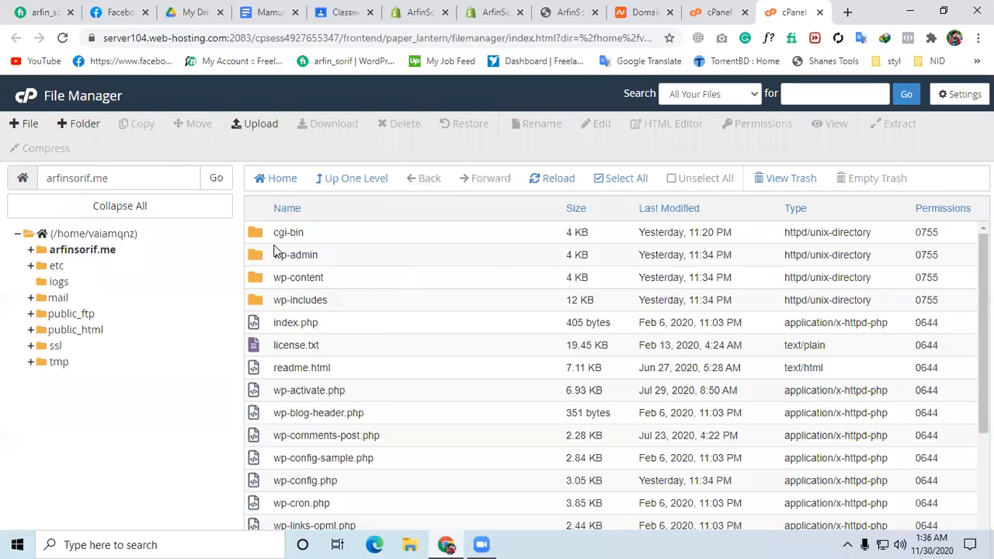
pyautogui.click(70, 250)
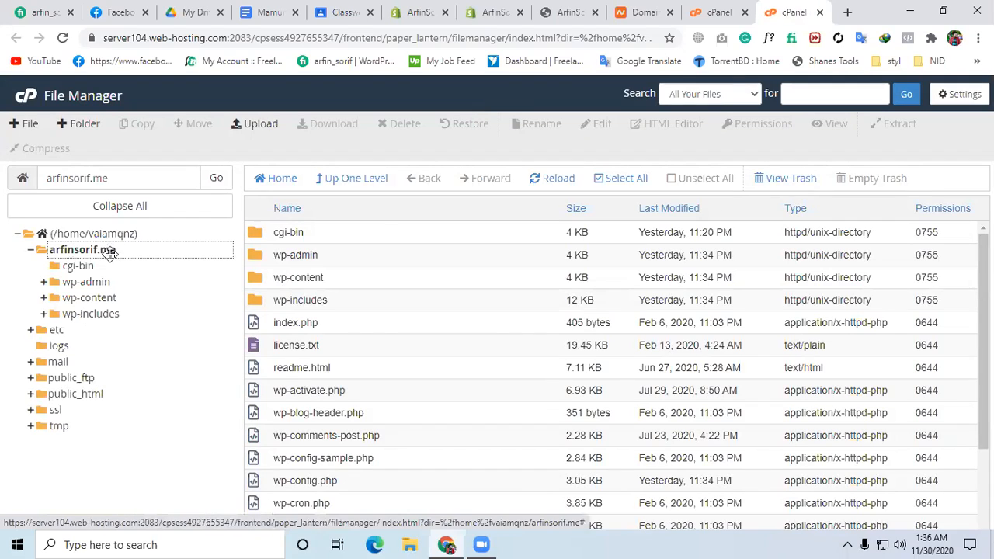
pyautogui.scroll(-2, 443, 317)
pyautogui.scroll(2, 435, 332)
pyautogui.click(733, 4)
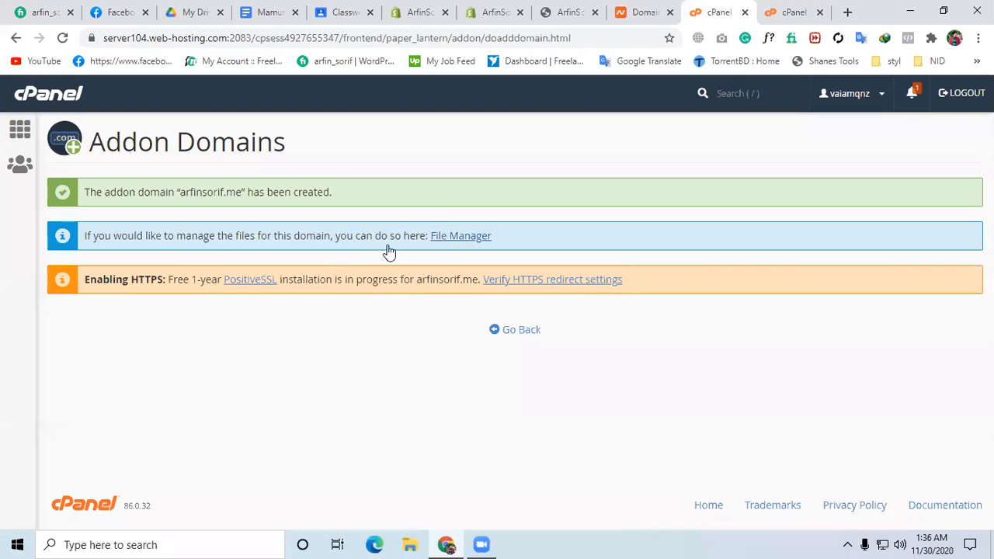
pyautogui.click(454, 236)
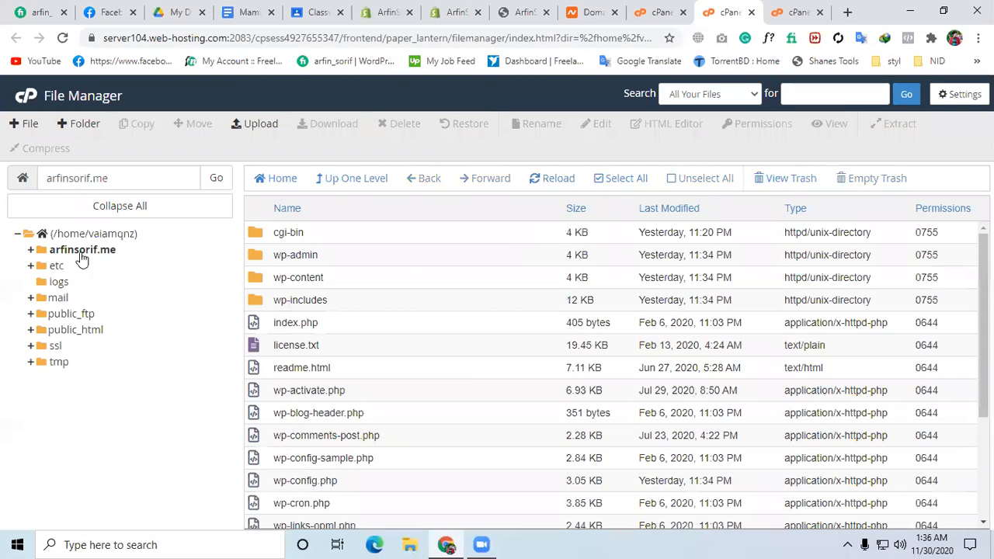
pyautogui.click(77, 253)
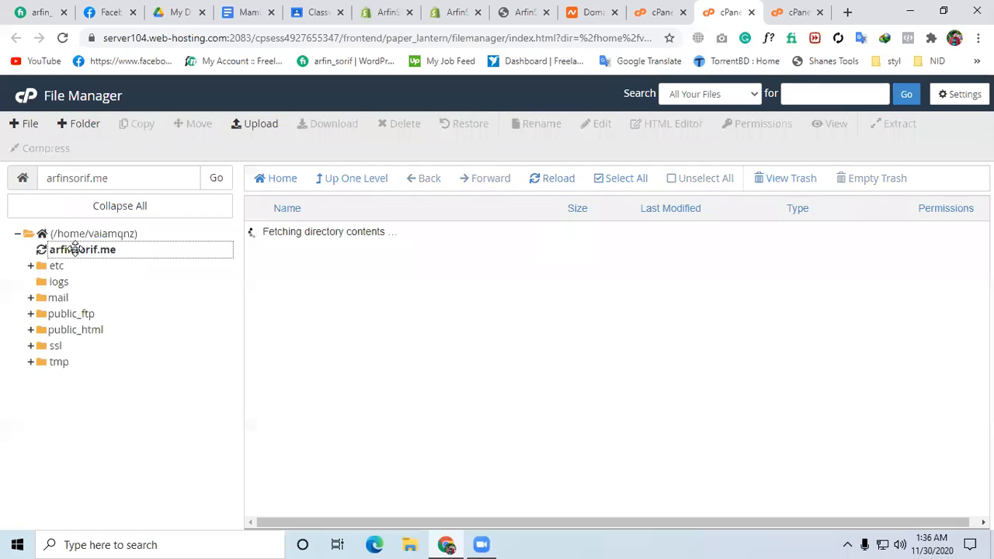
pyautogui.click(800, 11)
pyautogui.click(744, 11)
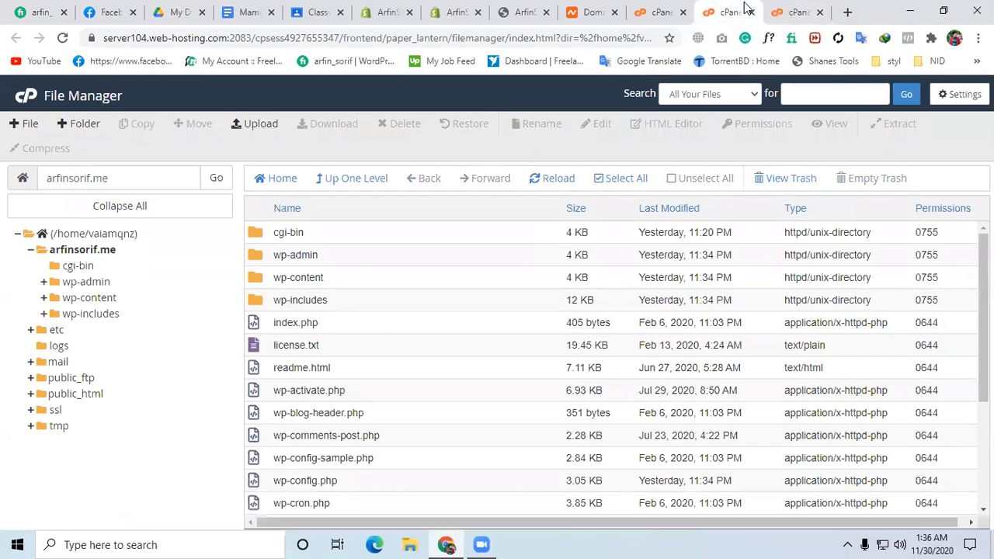
pyautogui.click(750, 12)
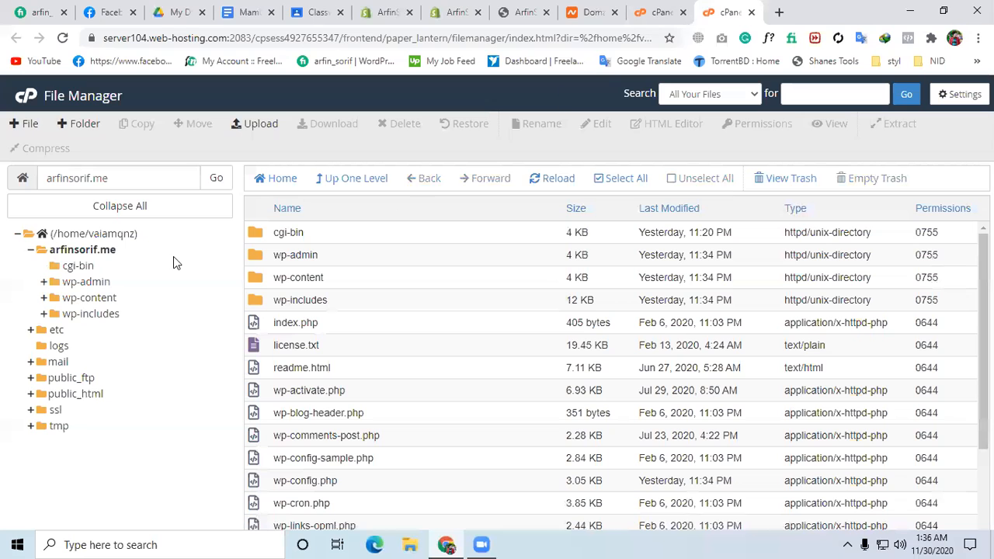
pyautogui.click(726, 9)
pyautogui.click(776, 6)
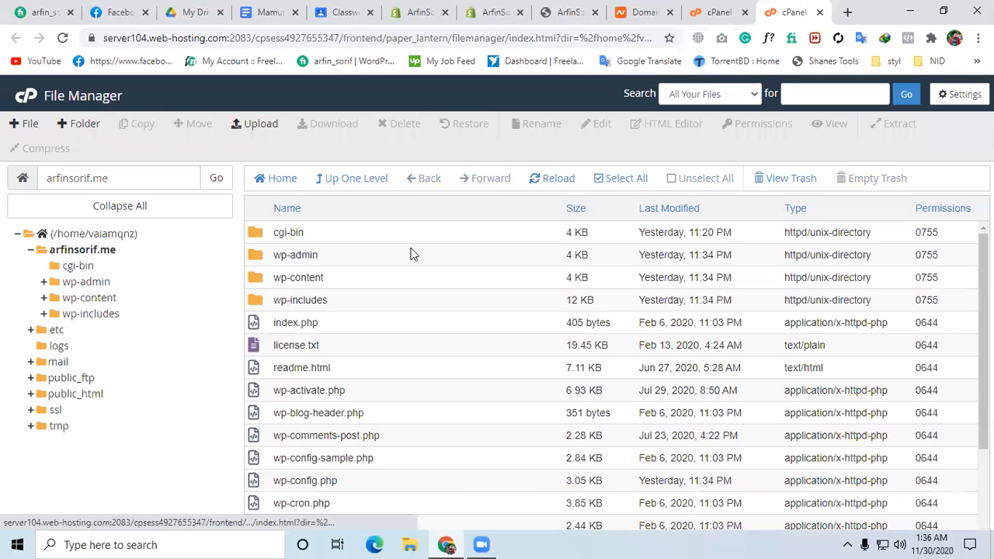
# Switch to Namecheap and open the account's list of domains.
pyautogui.click(644, 12)
pyautogui.scroll(3, 38, 264)
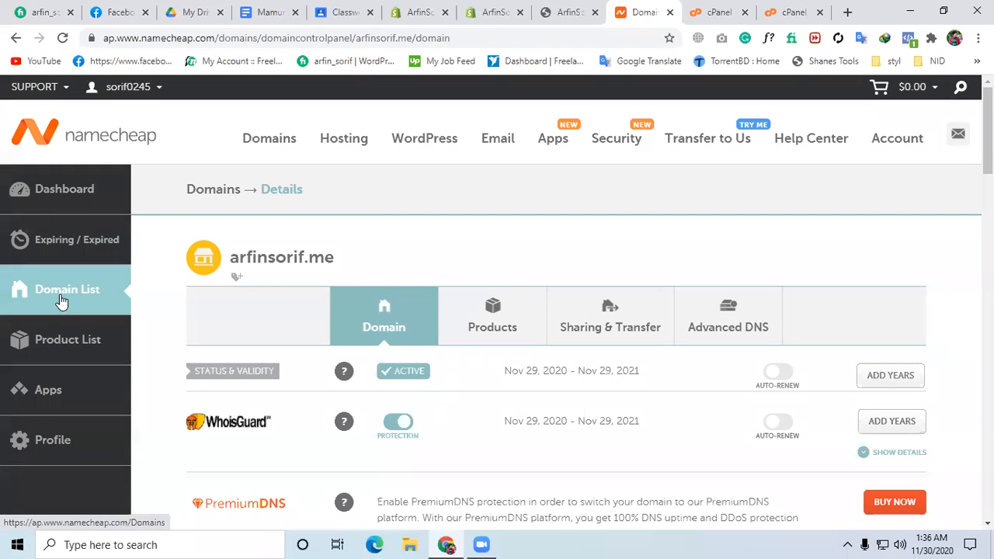
pyautogui.click(62, 301)
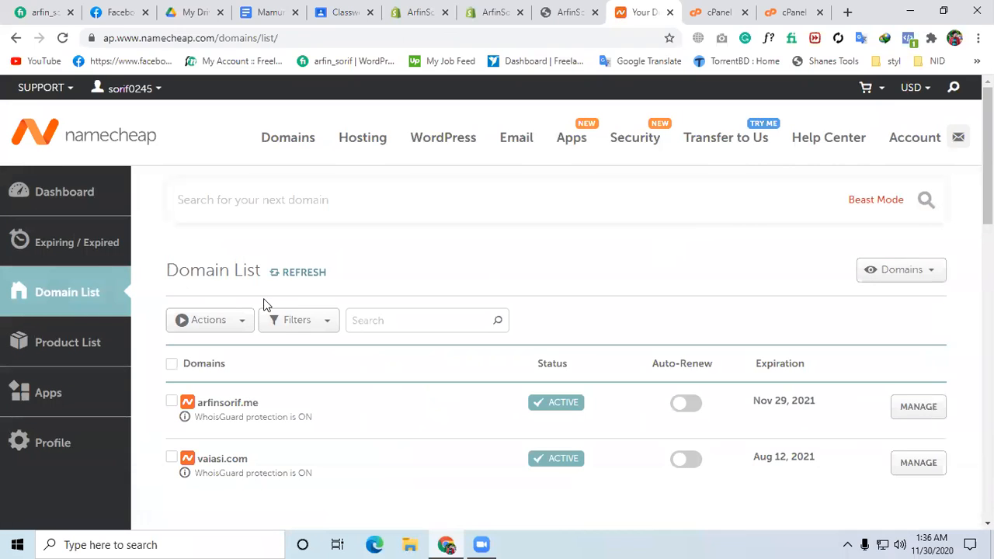
pyautogui.scroll(-1, 553, 288)
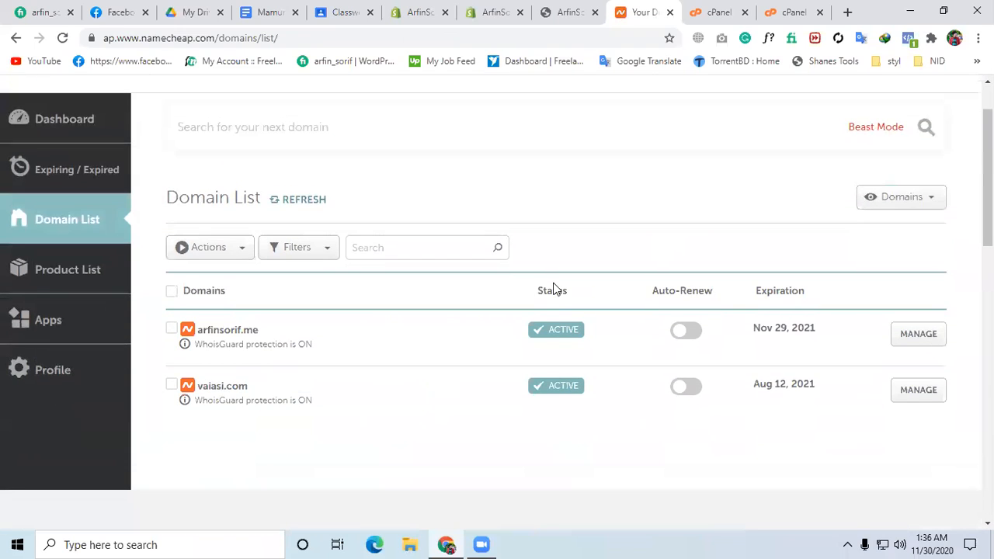
pyautogui.scroll(1, 552, 288)
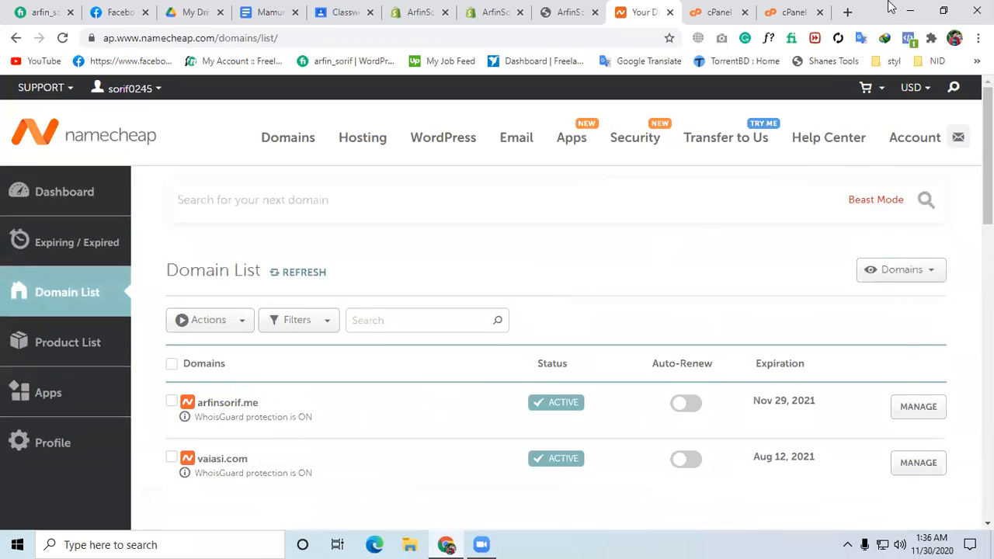
# Recheck the addon domain confirmation in cPanel, and open the Namecheap management page for arfinsorif.me.
pyautogui.click(776, 11)
pyautogui.click(718, 11)
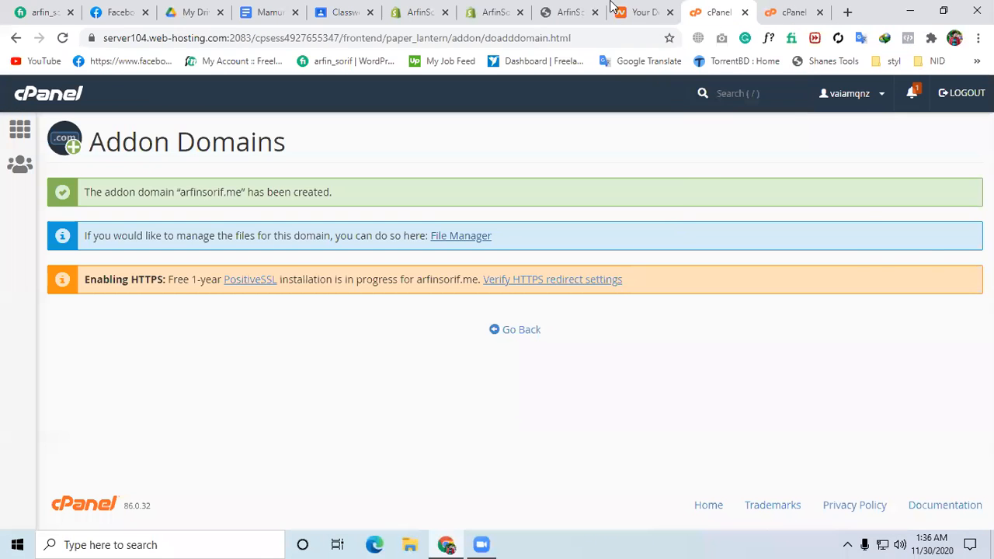
pyautogui.click(643, 11)
pyautogui.scroll(-1, 433, 317)
pyautogui.click(919, 343)
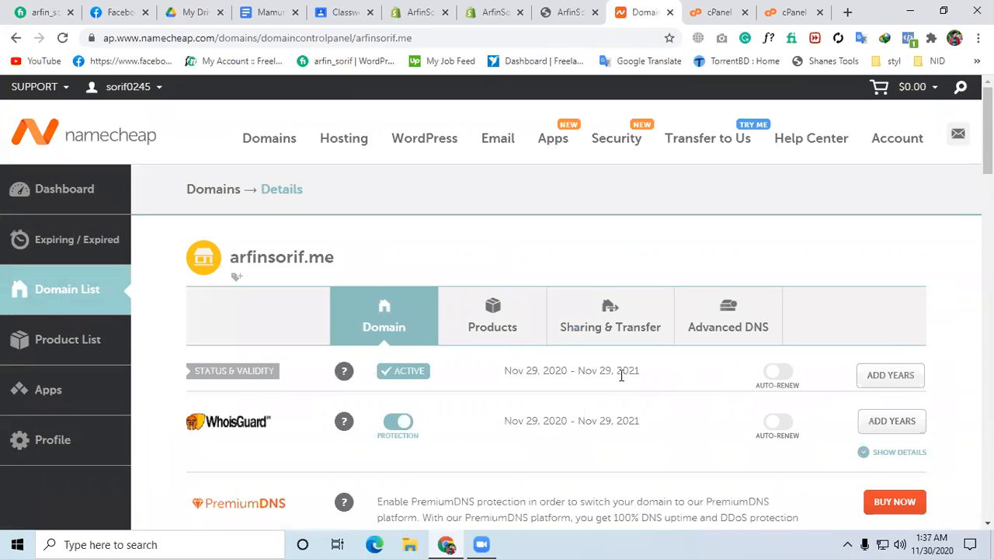
# Open the Advanced DNS settings of arfinsorif.me and review its host records.
pyautogui.scroll(-1, 617, 376)
pyautogui.click(696, 242)
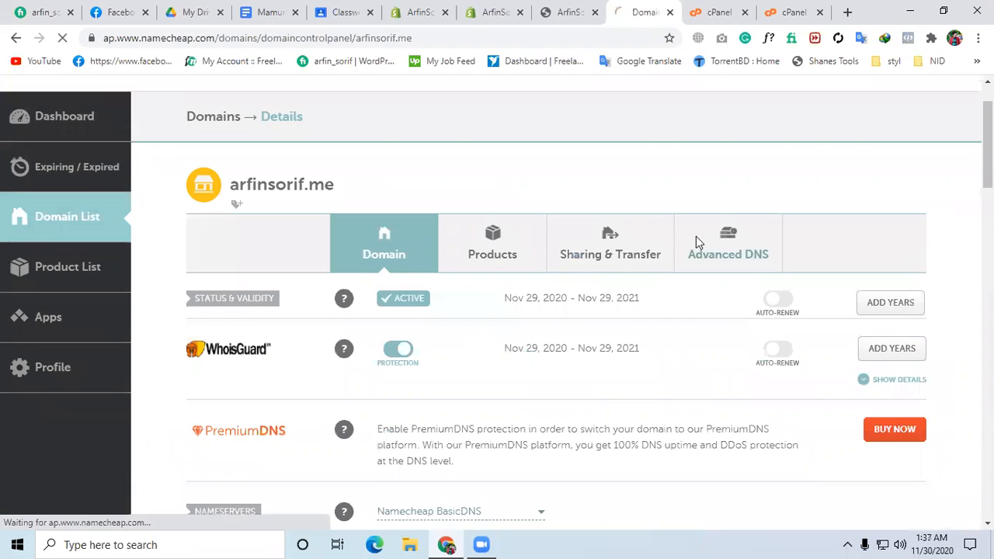
pyautogui.scroll(-5, 697, 244)
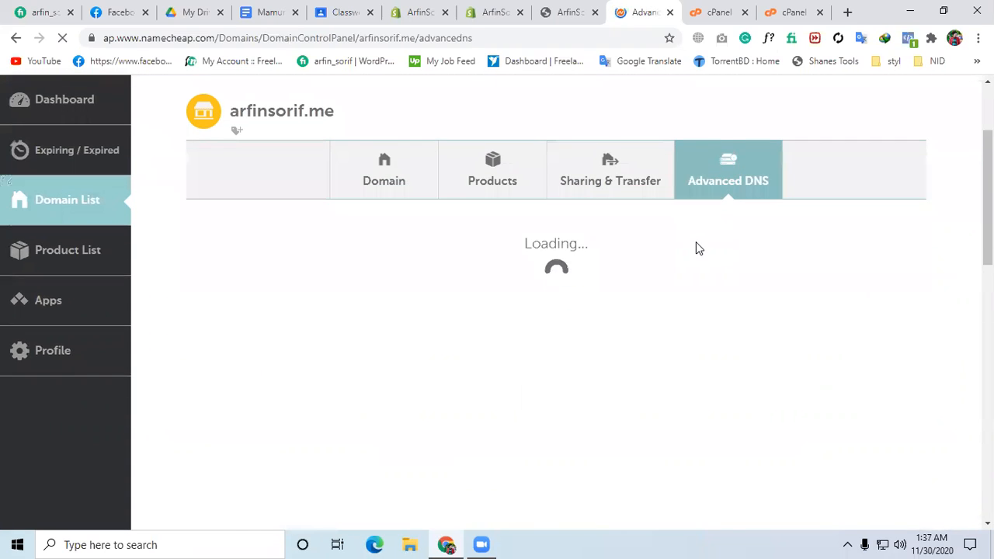
pyautogui.scroll(1, 699, 249)
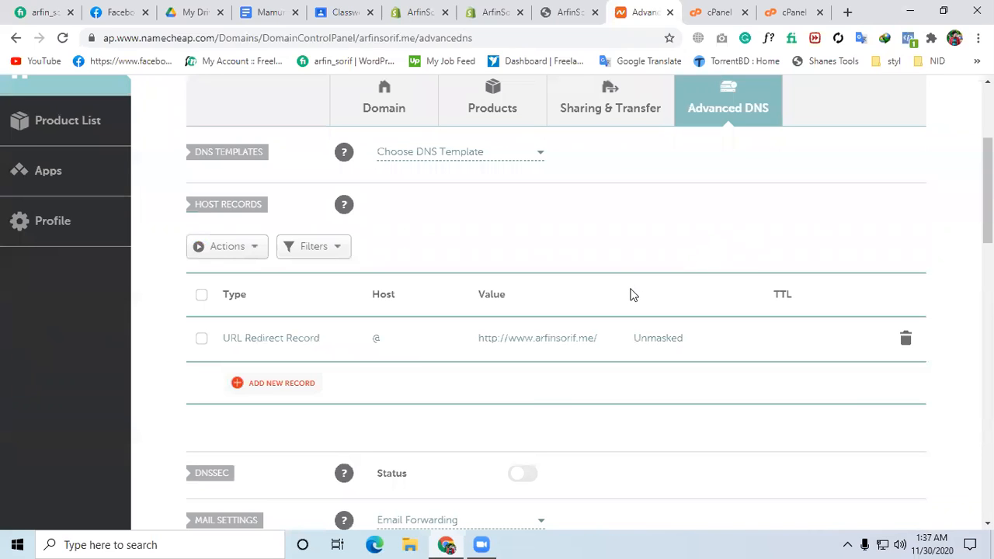
pyautogui.scroll(-3, 633, 295)
pyautogui.scroll(2, 633, 296)
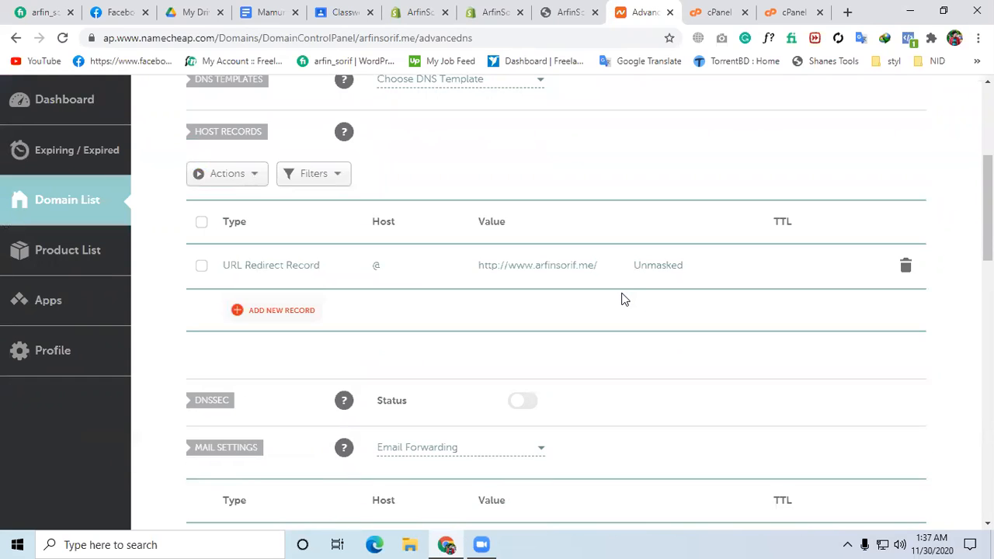
# Review the mail and dynamic DNS settings, and search the personal DNS server section for standard nameservers.
pyautogui.scroll(-2, 625, 299)
pyautogui.scroll(-1, 625, 299)
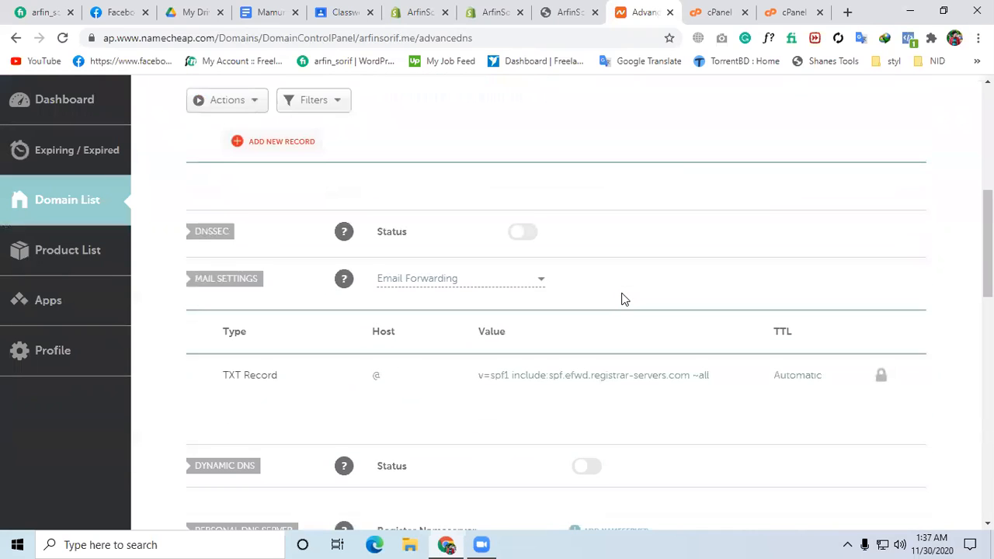
pyautogui.scroll(-2, 625, 299)
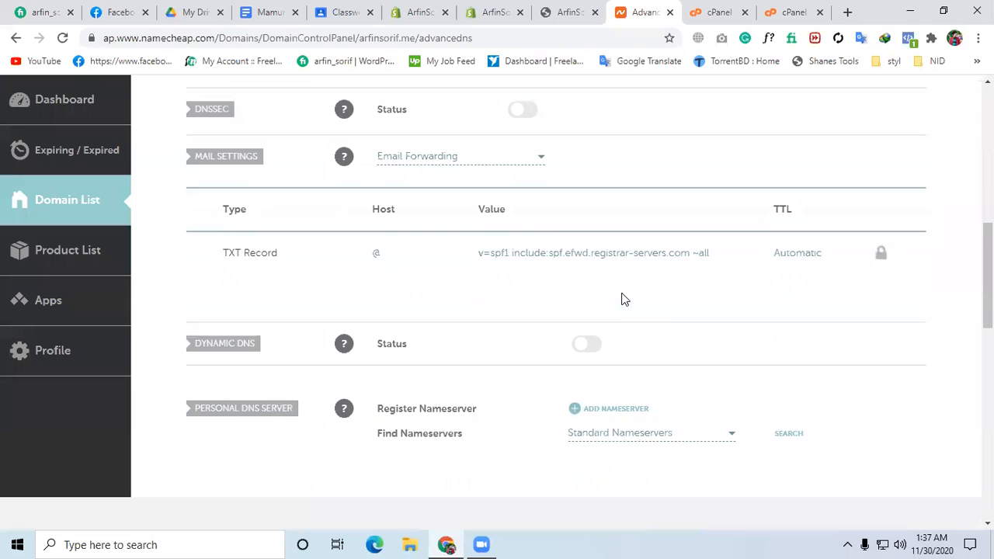
pyautogui.scroll(-1, 625, 299)
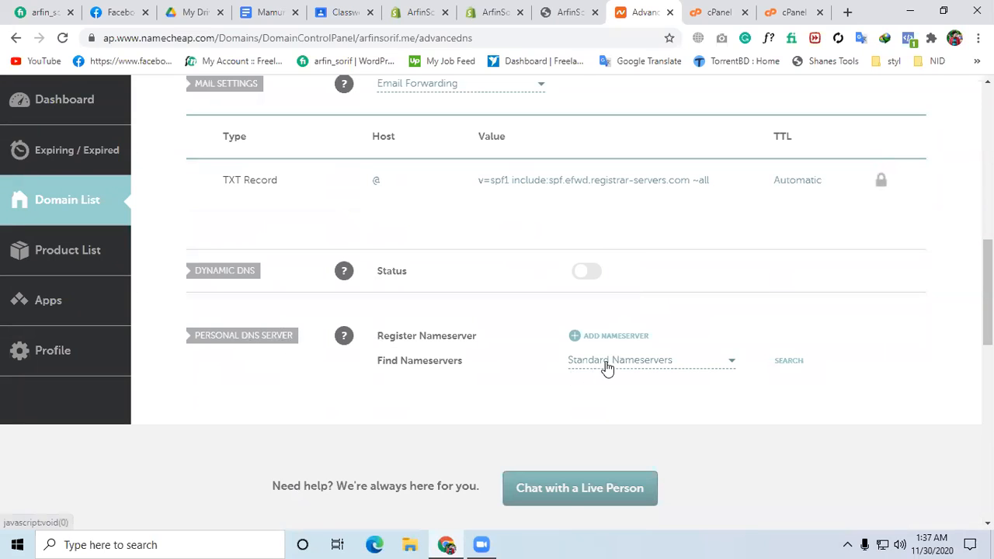
pyautogui.click(632, 371)
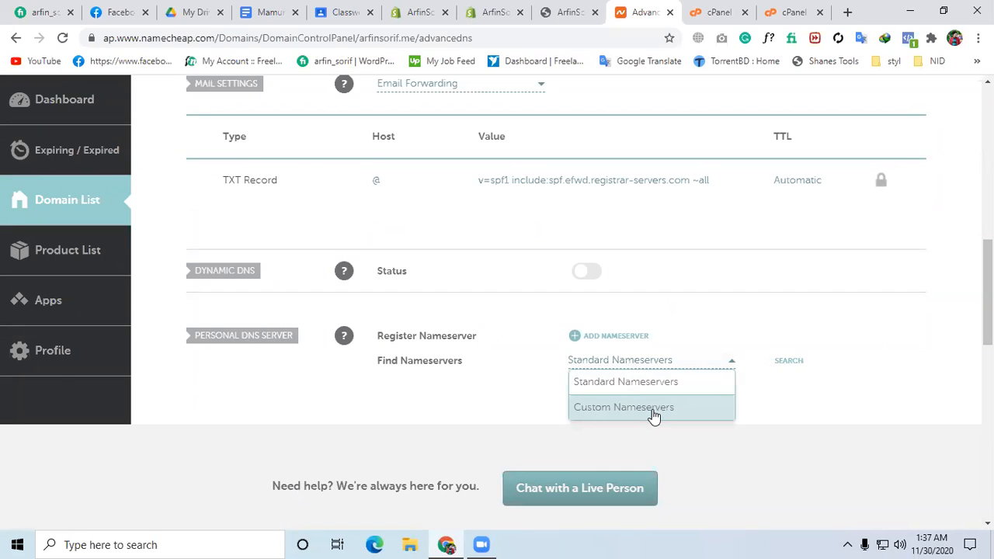
pyautogui.click(657, 377)
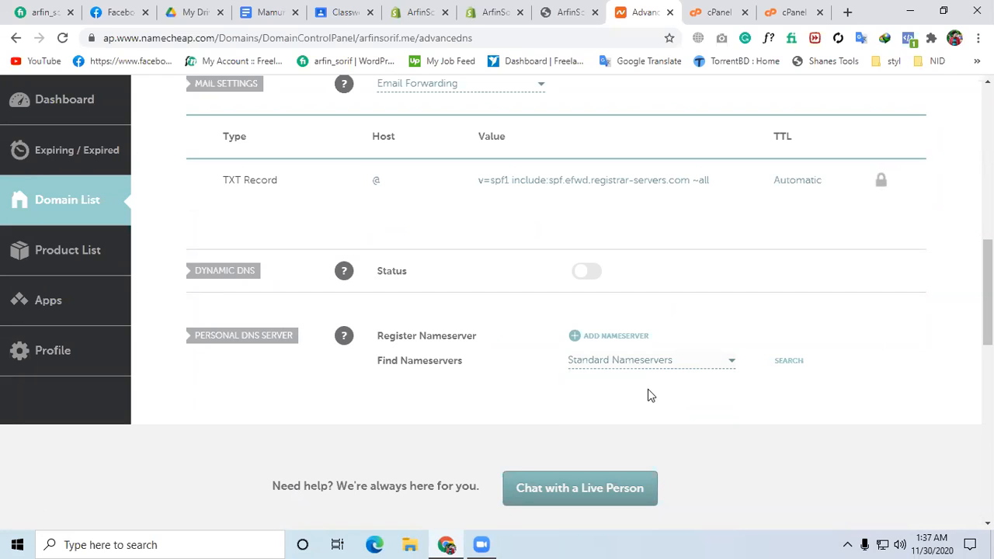
pyautogui.scroll(-1, 649, 395)
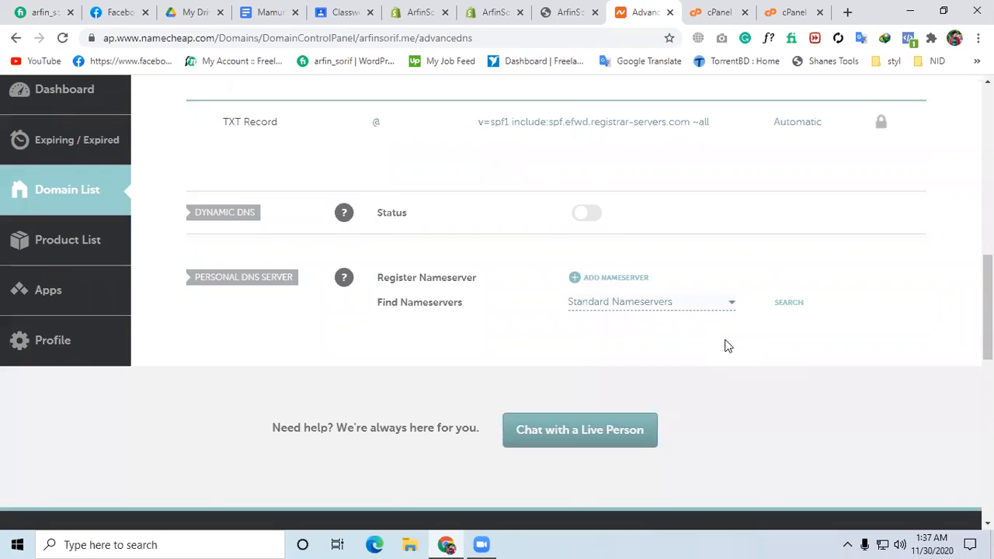
pyautogui.click(788, 302)
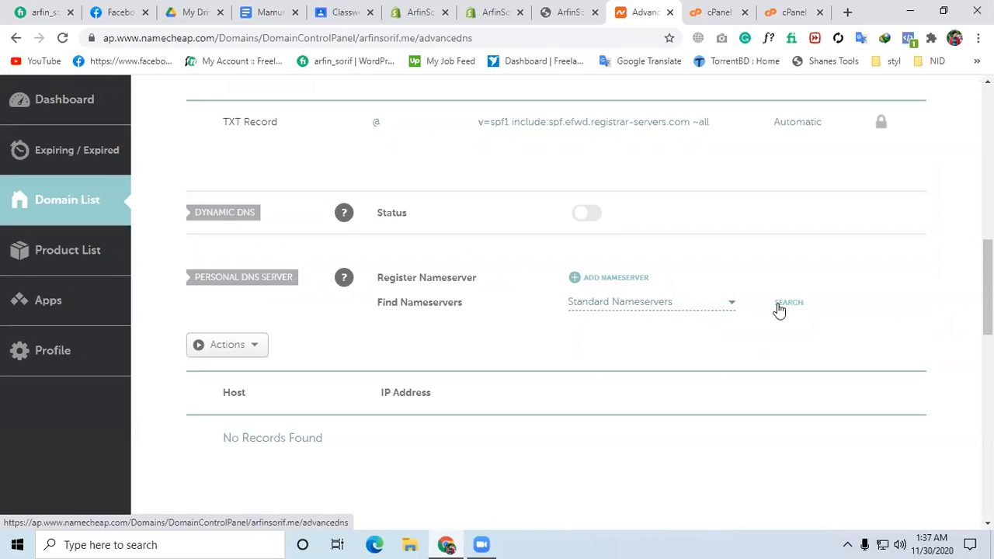
# Switch the personal DNS server lookup to Custom Nameservers and start filling in its host.
pyautogui.click(658, 309)
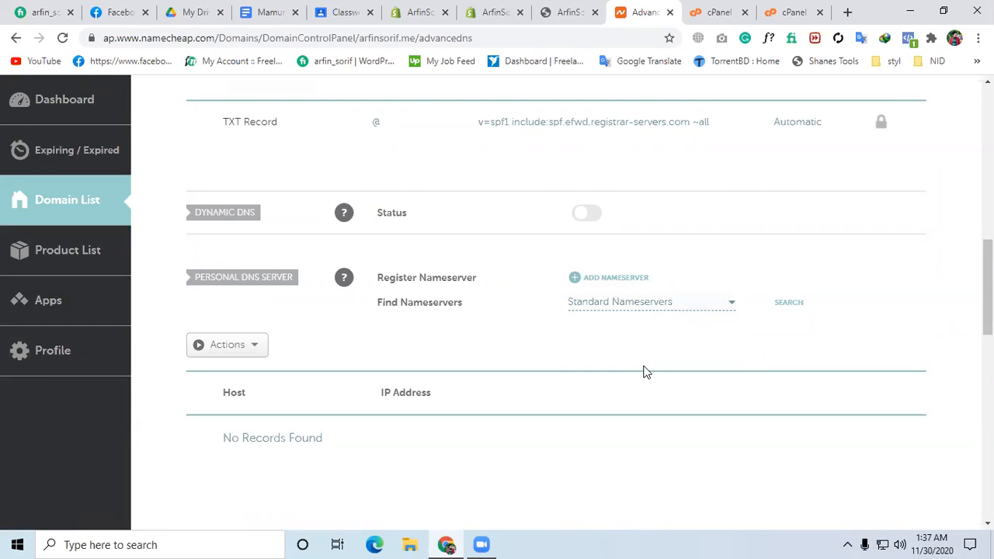
pyautogui.click(660, 301)
pyautogui.click(649, 349)
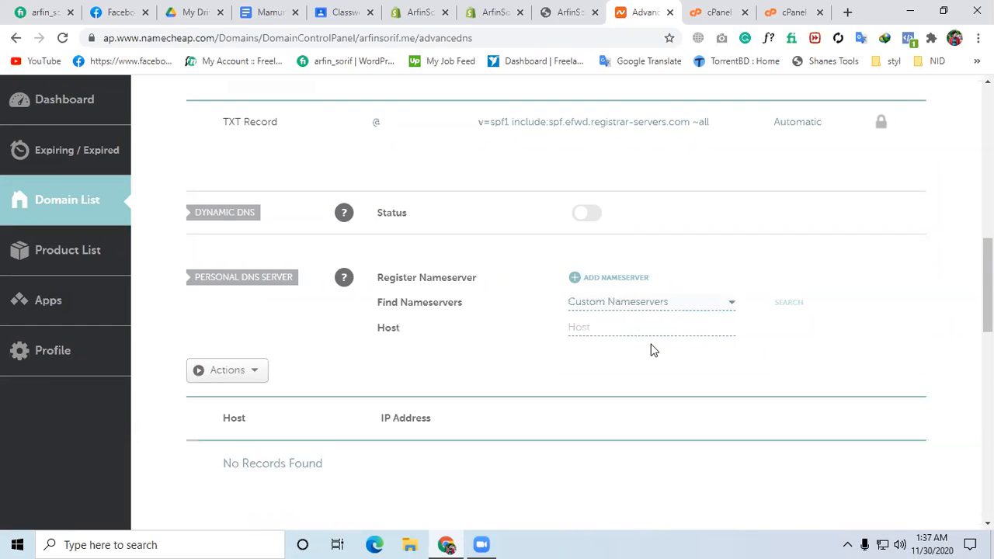
pyautogui.click(598, 323)
pyautogui.click(612, 278)
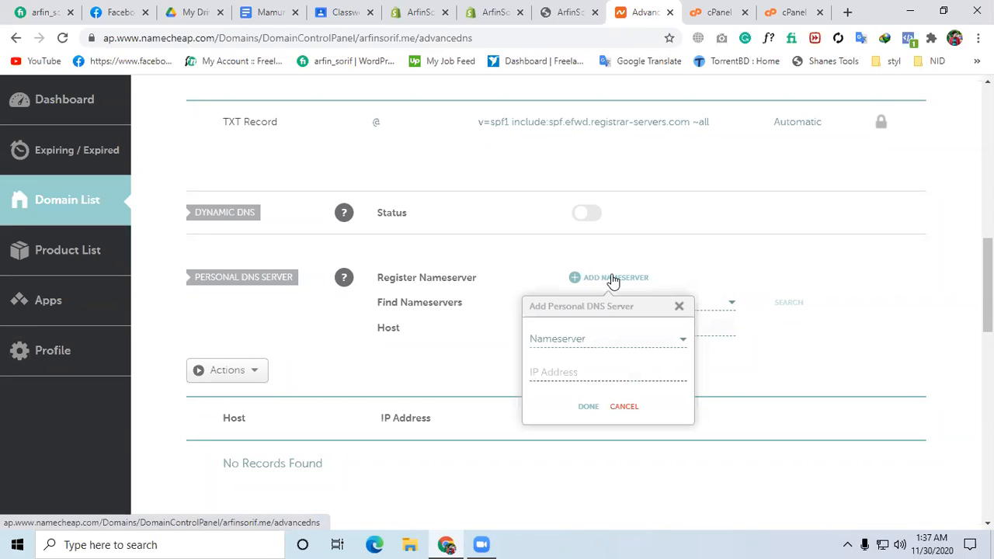
pyautogui.click(594, 343)
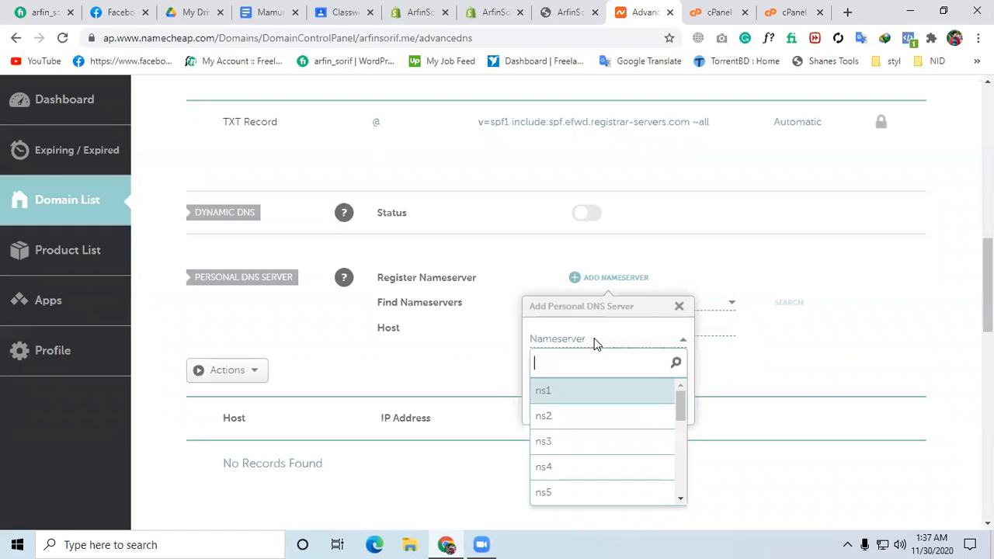
pyautogui.click(611, 393)
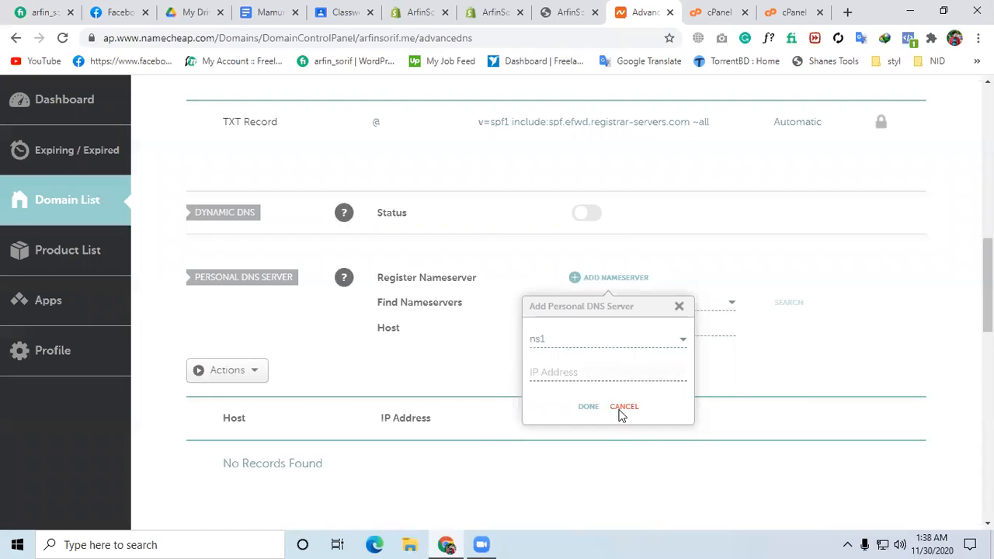
pyautogui.click(603, 346)
pyautogui.click(584, 412)
pyautogui.click(633, 409)
# Switch back to the addon domain confirmation for arfinsorif.me in cPanel.
pyautogui.click(772, 10)
pyautogui.click(713, 11)
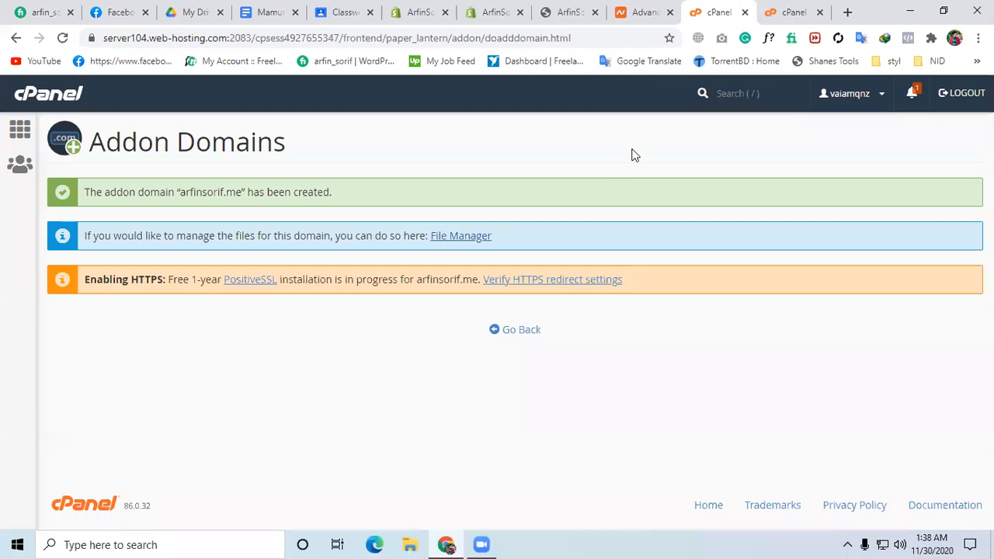